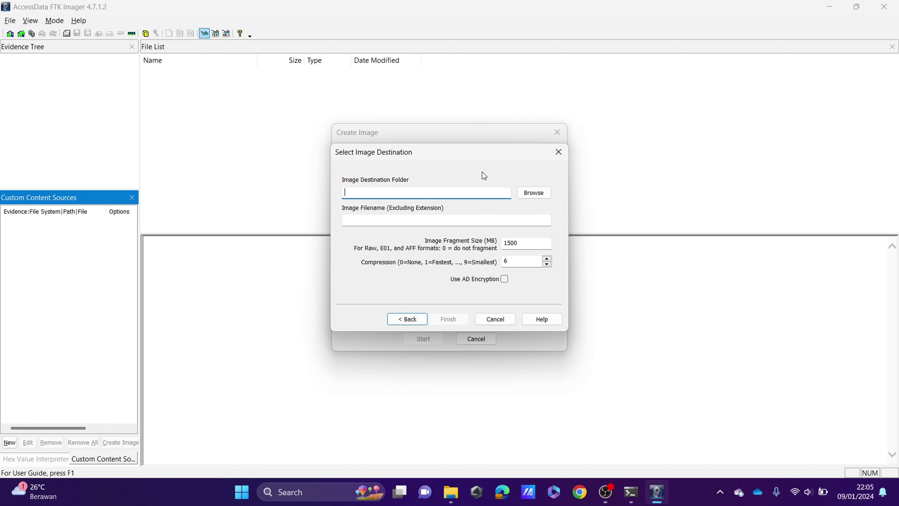
Set the image destination folder to HASIL AKUISISI inside KULIAH SEM-7, FORENSIK DIGITAL, AKUISISI.
left_click(537, 191)
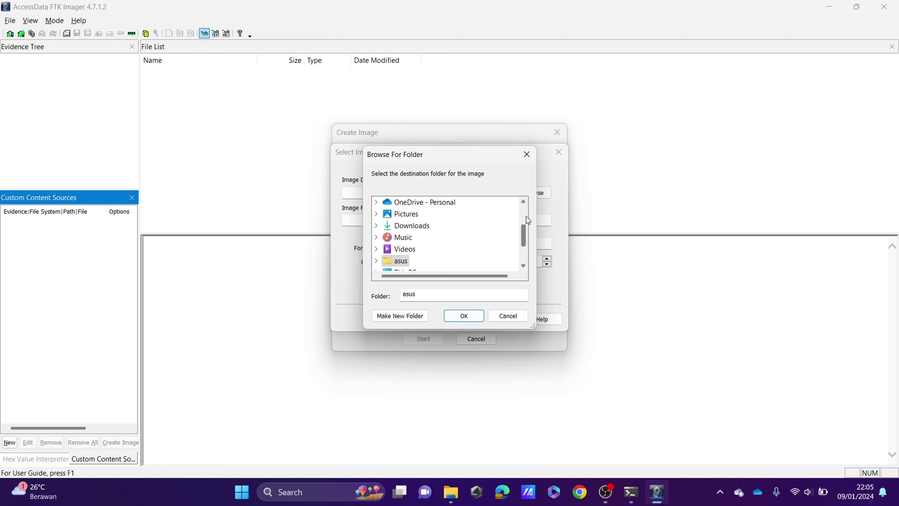
scroll(527, 220, "up", 3)
double_click(485, 230)
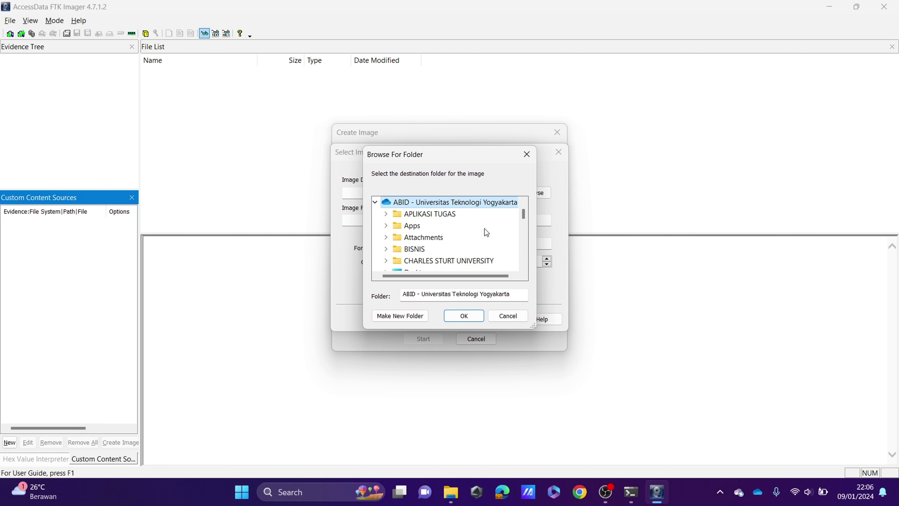
scroll(485, 228, "down", 5)
double_click(439, 225)
left_click(451, 237)
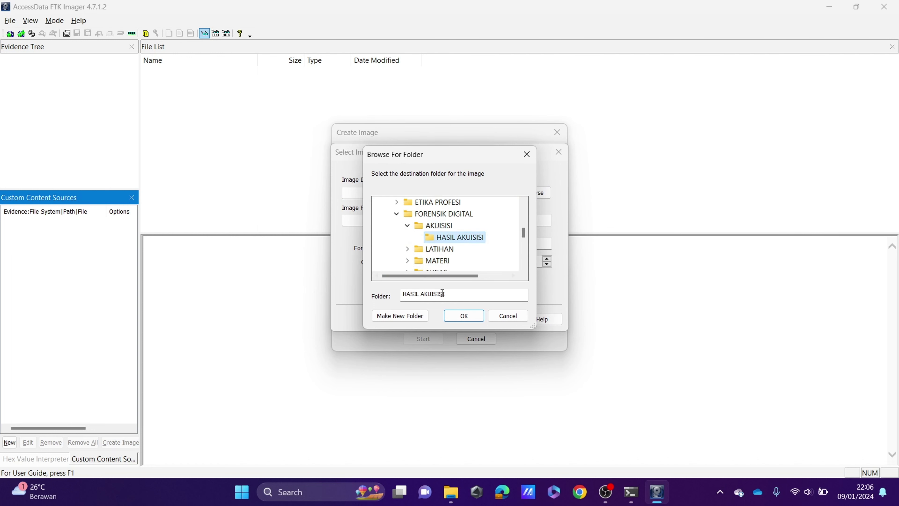
left_click(463, 315)
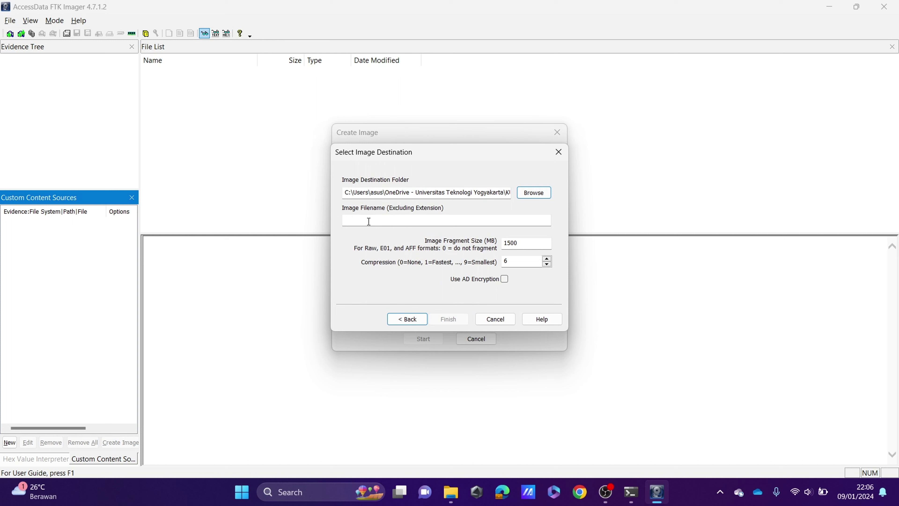
Name the image file Mr-X, finish the destination settings and start creating the disk image.
left_click(370, 221)
type("Mr-X")
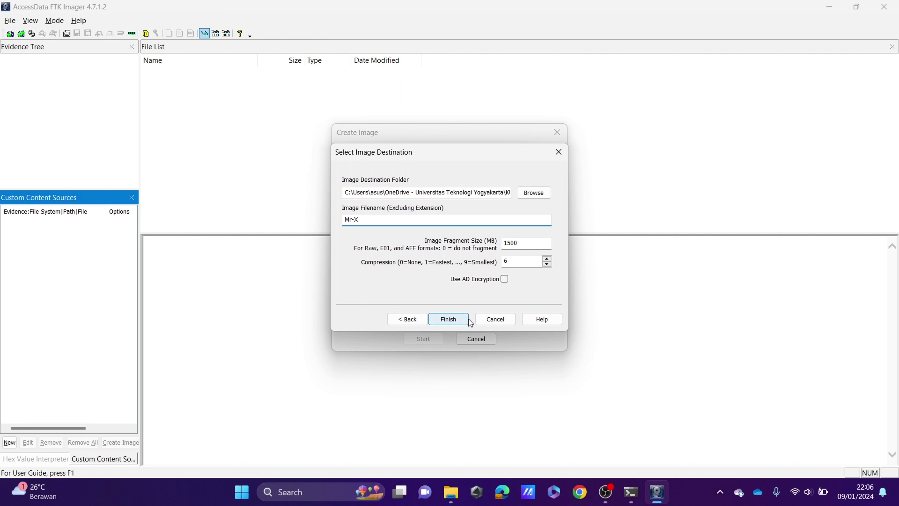
left_click(455, 320)
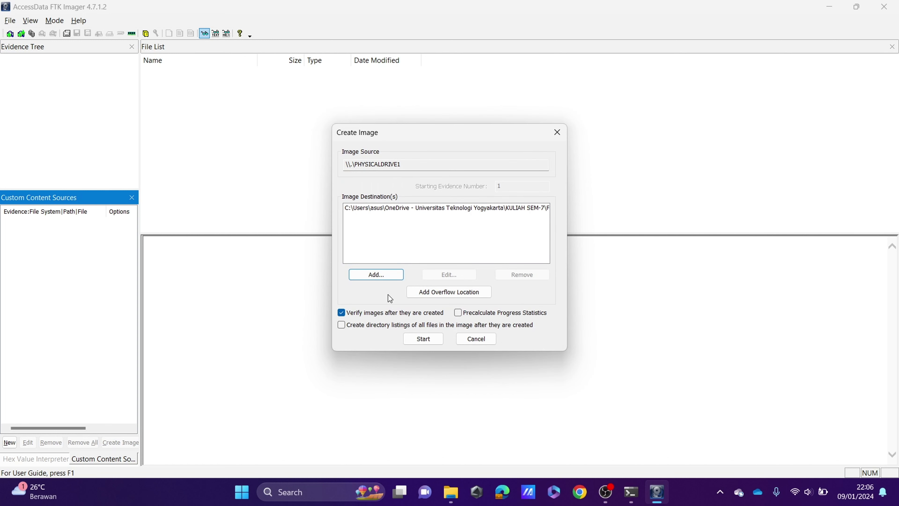
left_click(423, 339)
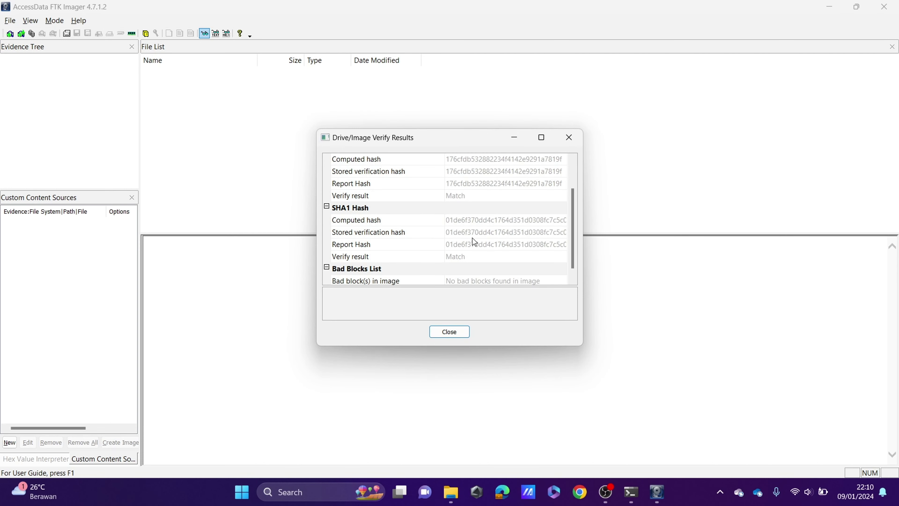
Review the MD5 and SHA1 hash comparisons in the image verification results, and close the results and imaging progress windows.
scroll(568, 160, "up", 2)
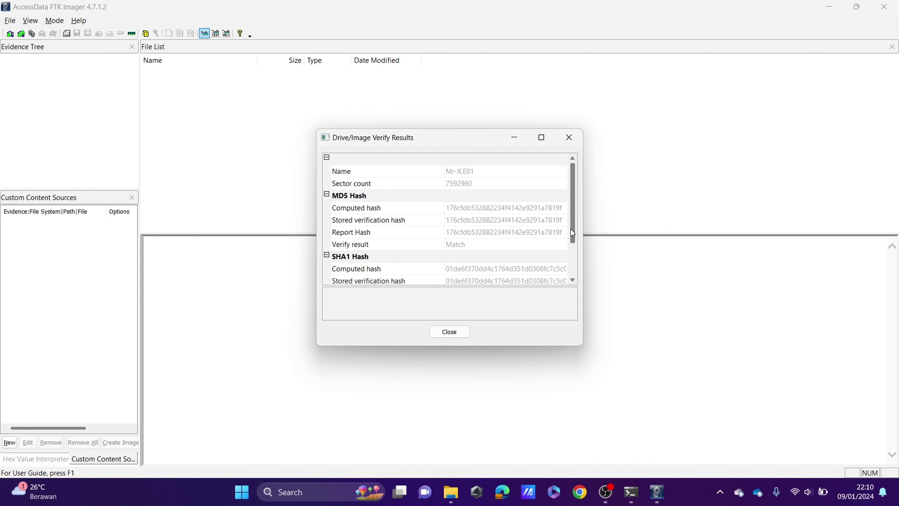
left_click_drag(572, 233, 572, 241)
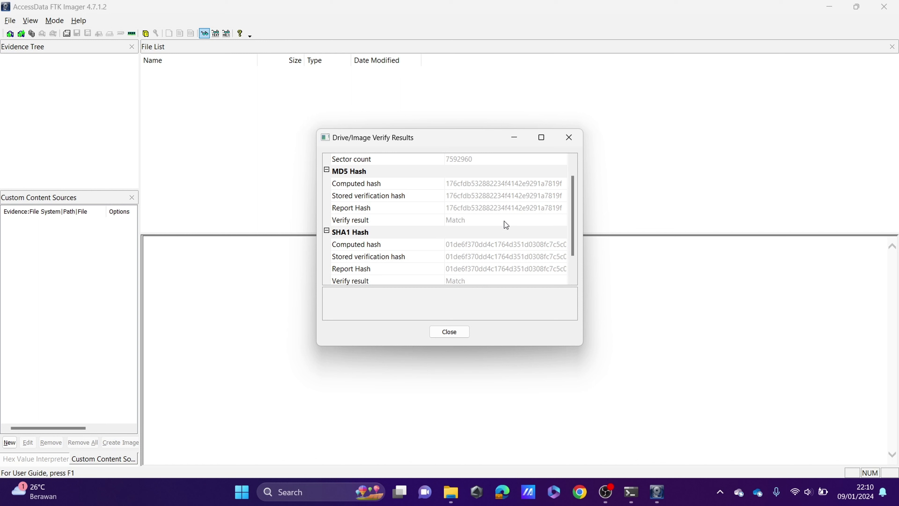
left_click(569, 141)
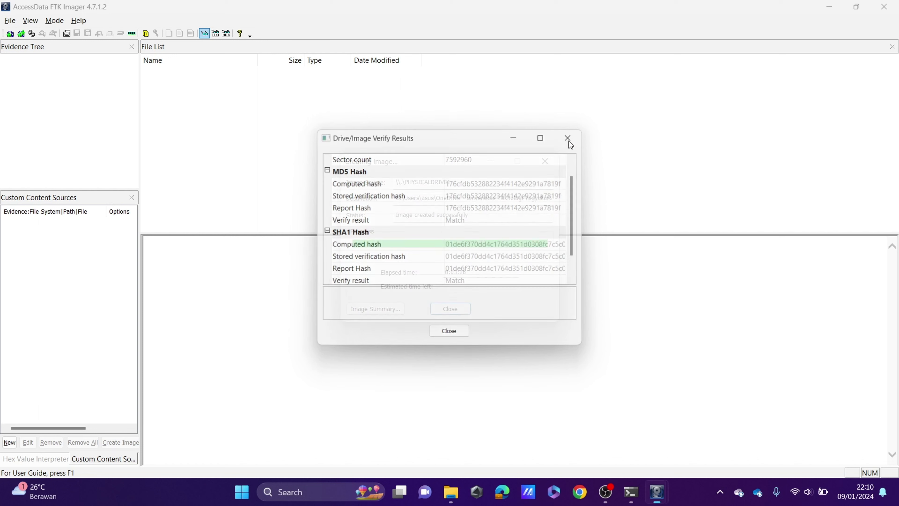
left_click(550, 155)
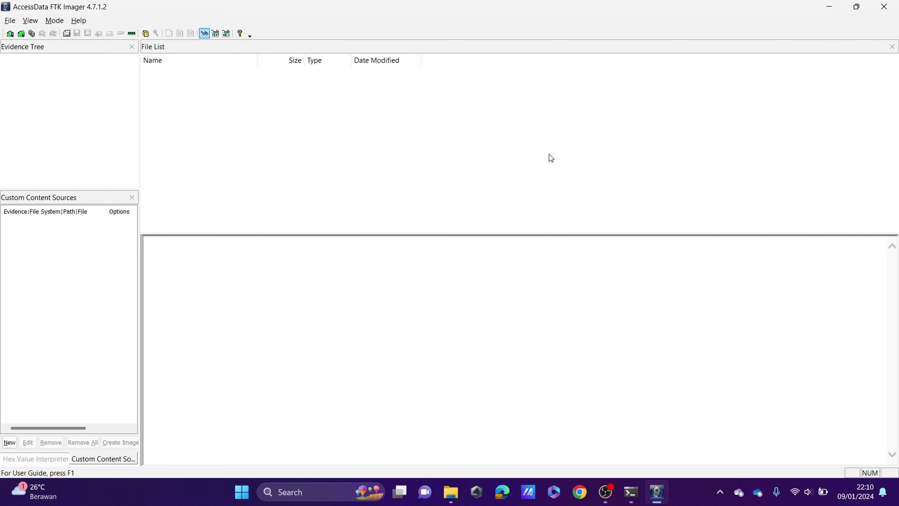
In File Explorer, open the Mr-X.E01 text report from HASIL AKUISISI, review its computed hashes and image verification results, and close it.
left_click(450, 492)
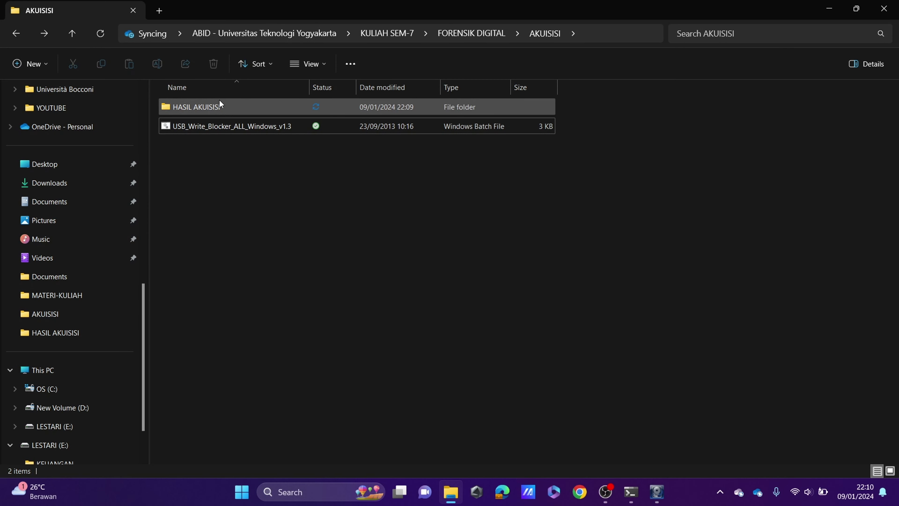
double_click(224, 105)
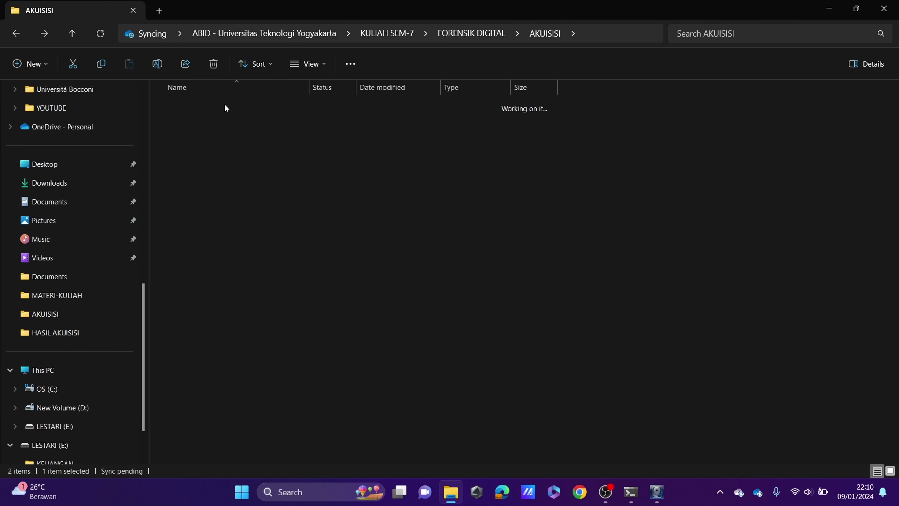
double_click(265, 126)
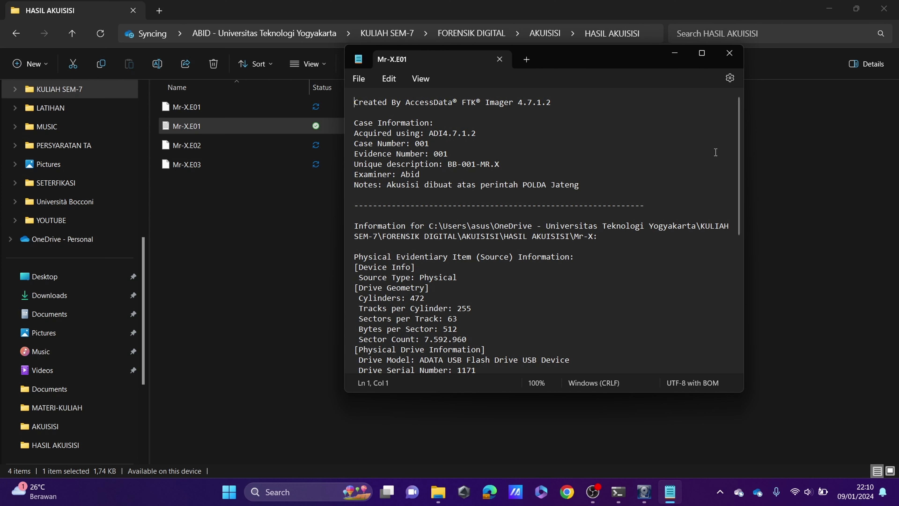
left_click_drag(739, 153, 735, 246)
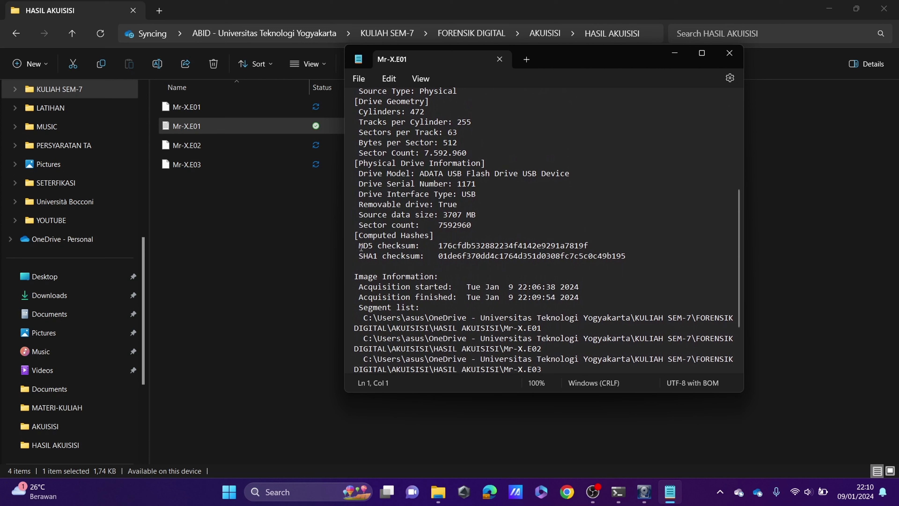
left_click_drag(359, 246, 605, 264)
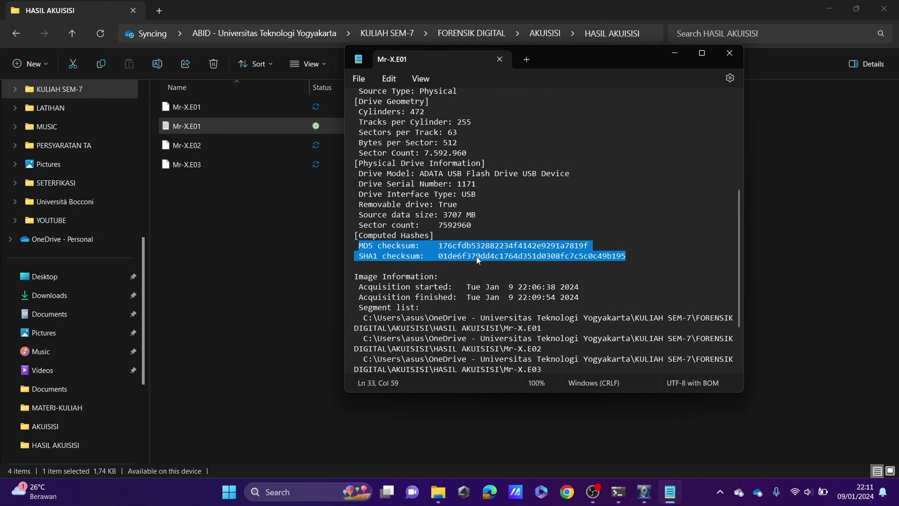
scroll(477, 257, "down", 3)
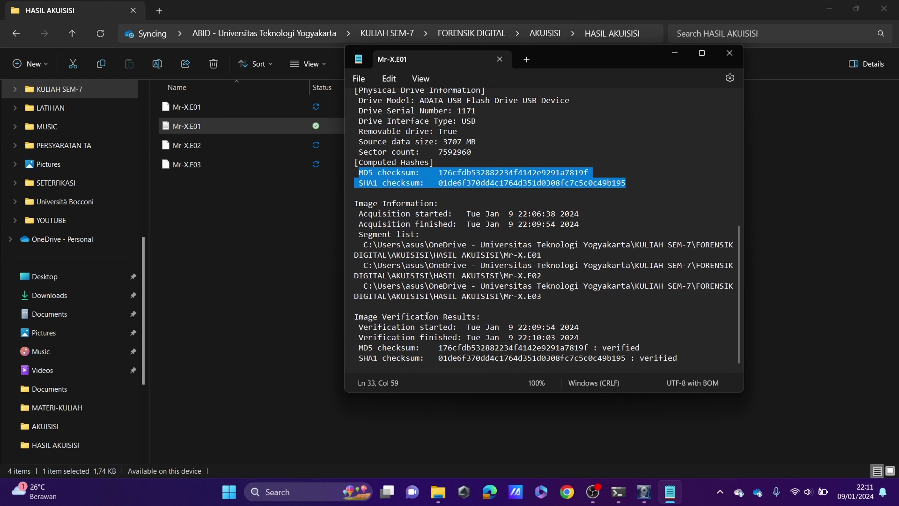
left_click(729, 53)
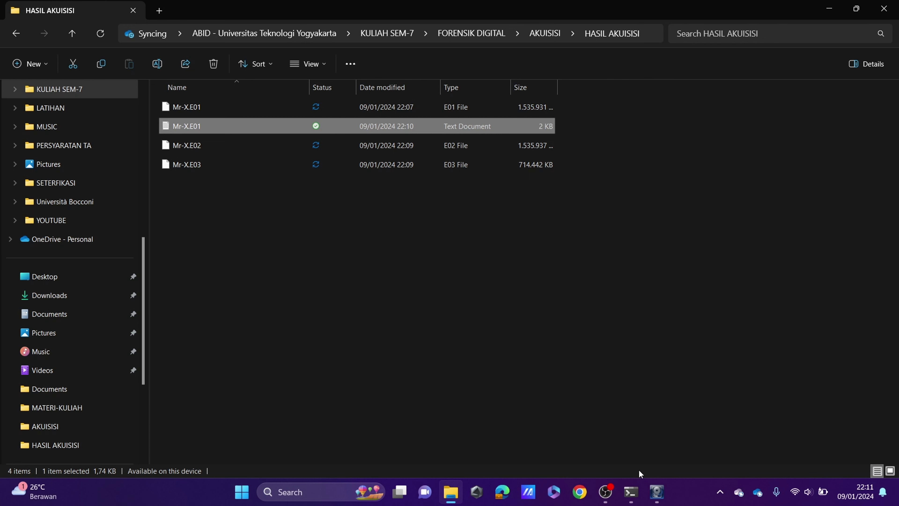
Switch back to FTK Imager and add the Mr-X.E01 image file from HASIL AKUISISI as an evidence item.
left_click(655, 489)
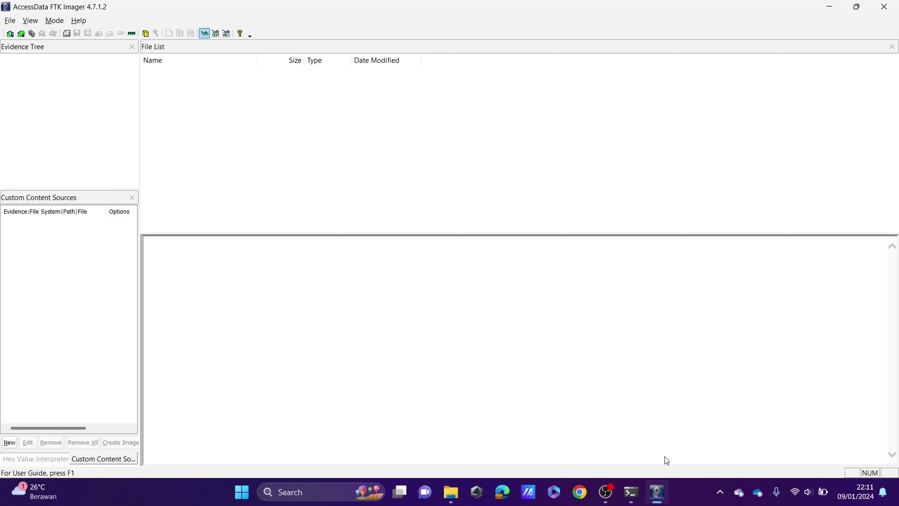
left_click(5, 22)
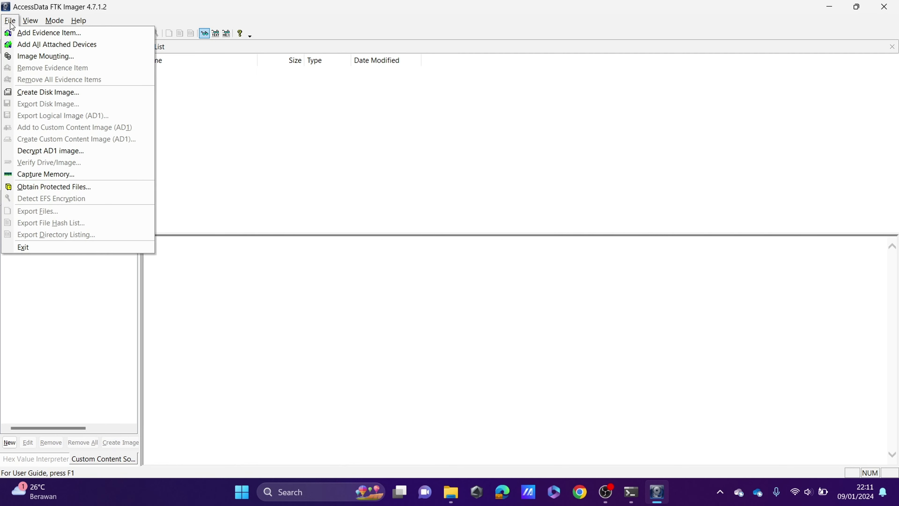
left_click(26, 33)
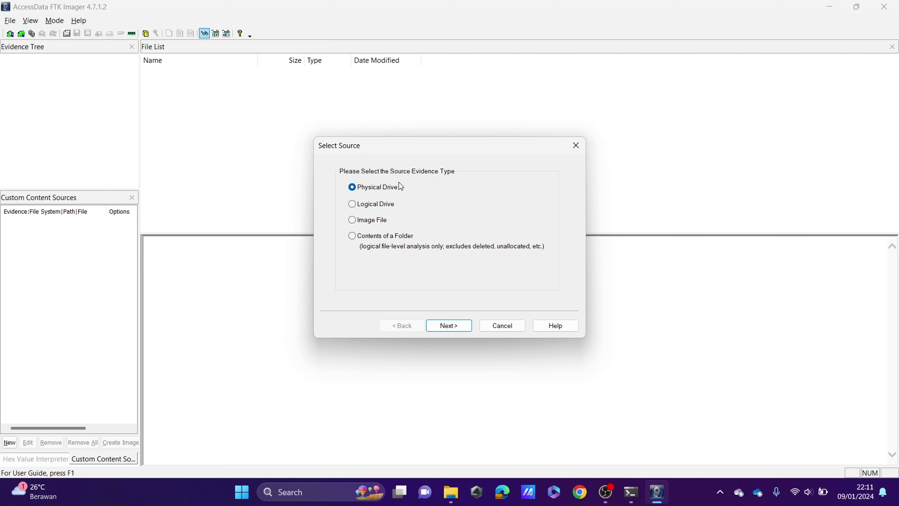
left_click(371, 220)
left_click(453, 325)
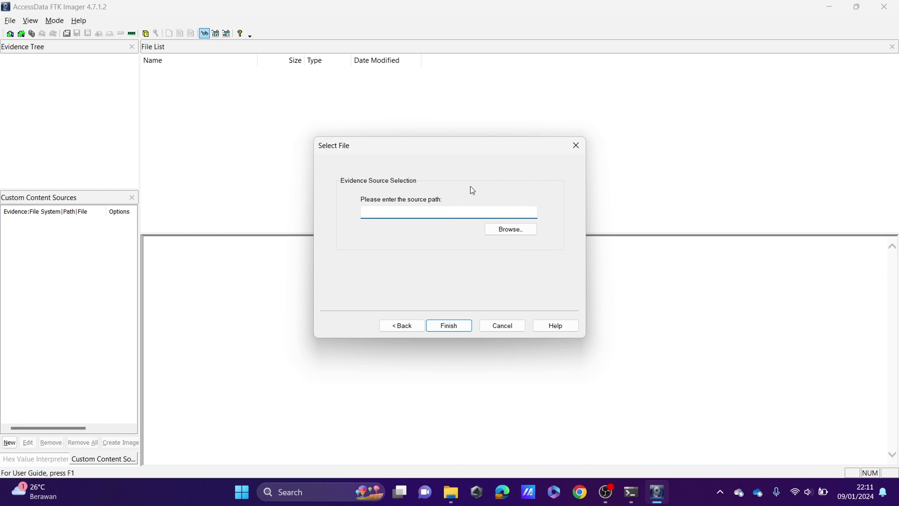
left_click(499, 231)
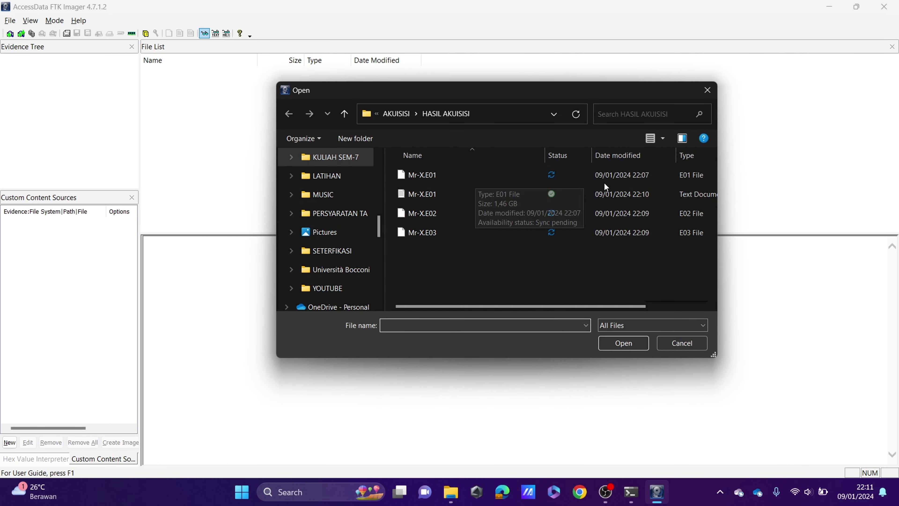
left_click(580, 177)
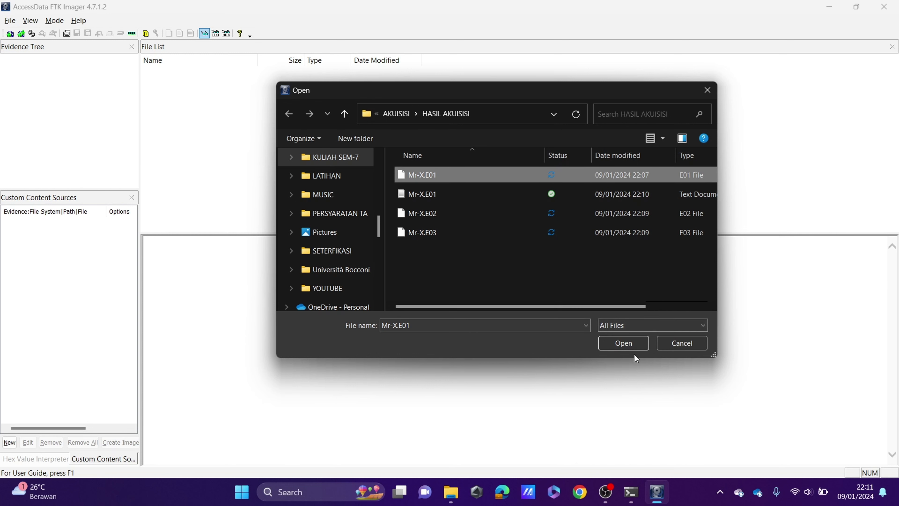
left_click(632, 347)
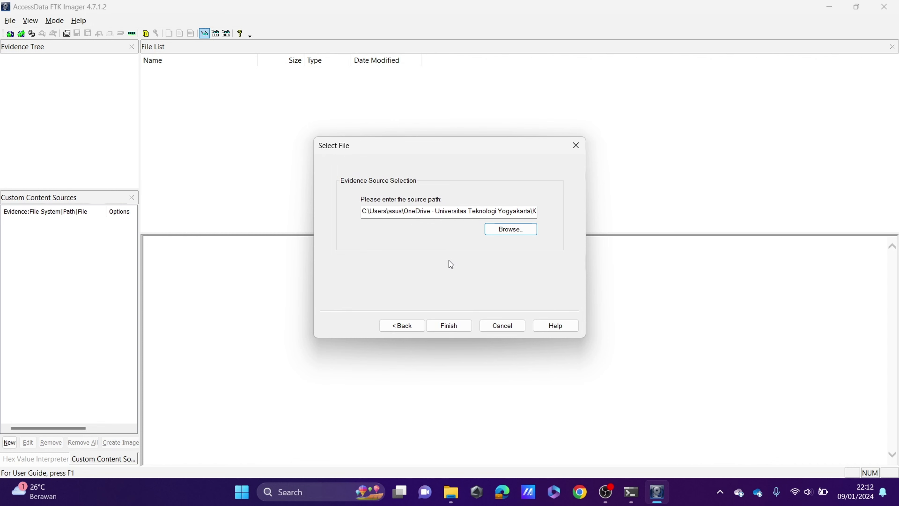
left_click(447, 325)
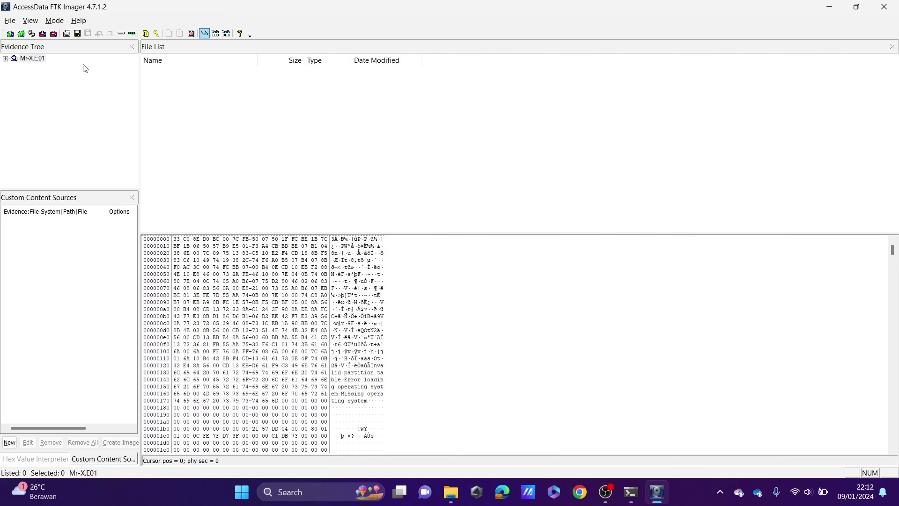
Expand Mr-X.E01 down to the root folder of the LESTARI partition and preview the Digital-Forensics-Tools-TN_0716-508.pdf file.
left_click(5, 59)
left_click(14, 67)
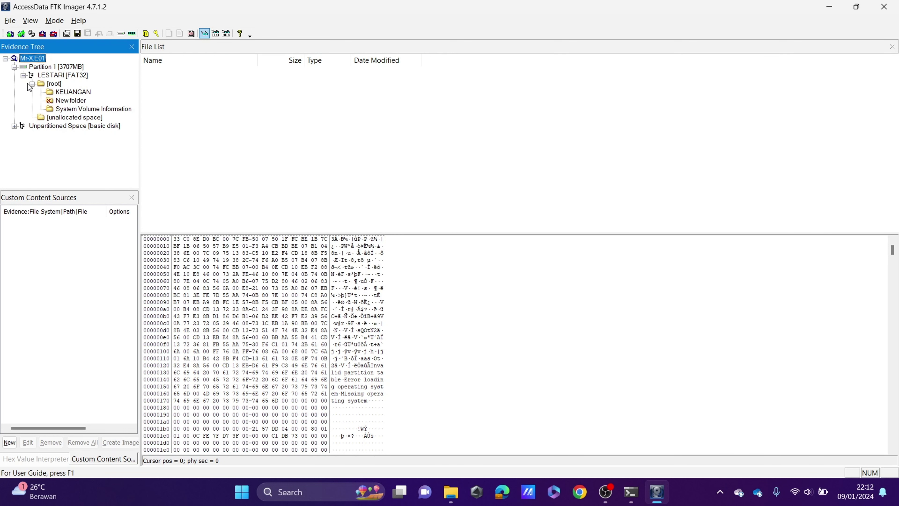
left_click(54, 84)
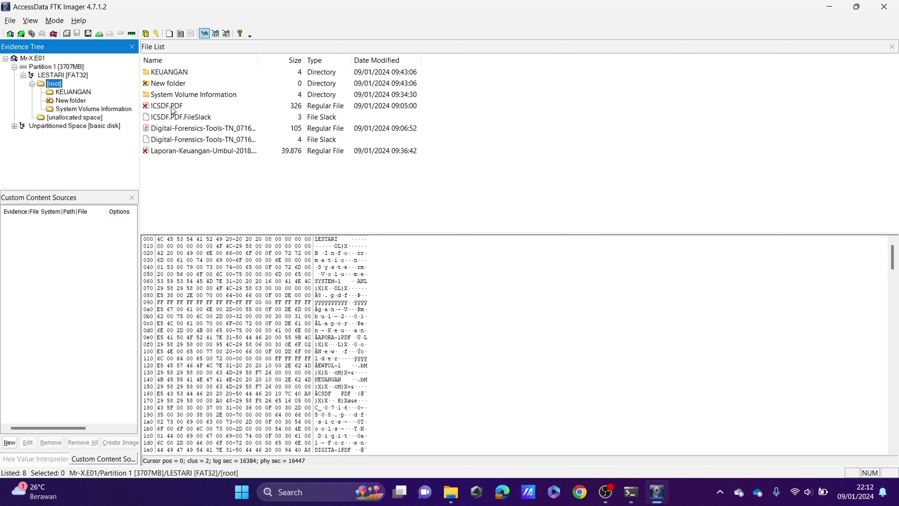
left_click(195, 131)
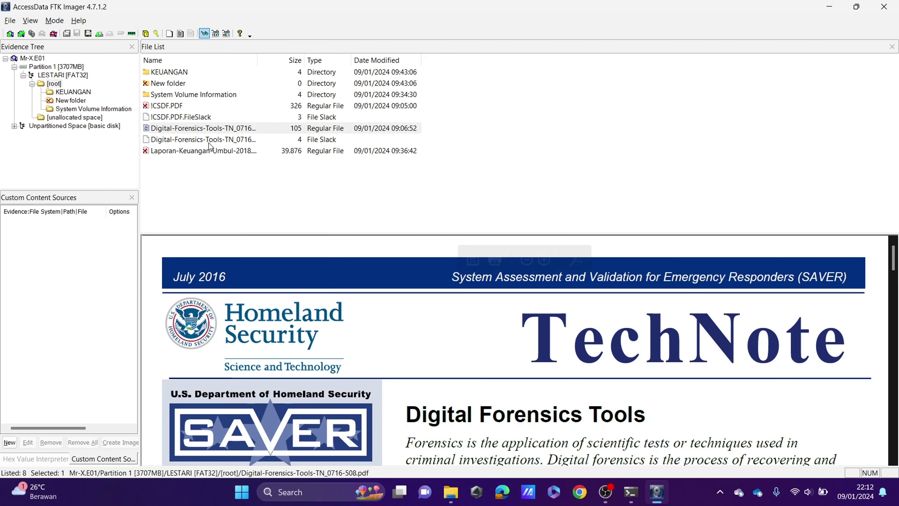
scroll(388, 339, "down", 10)
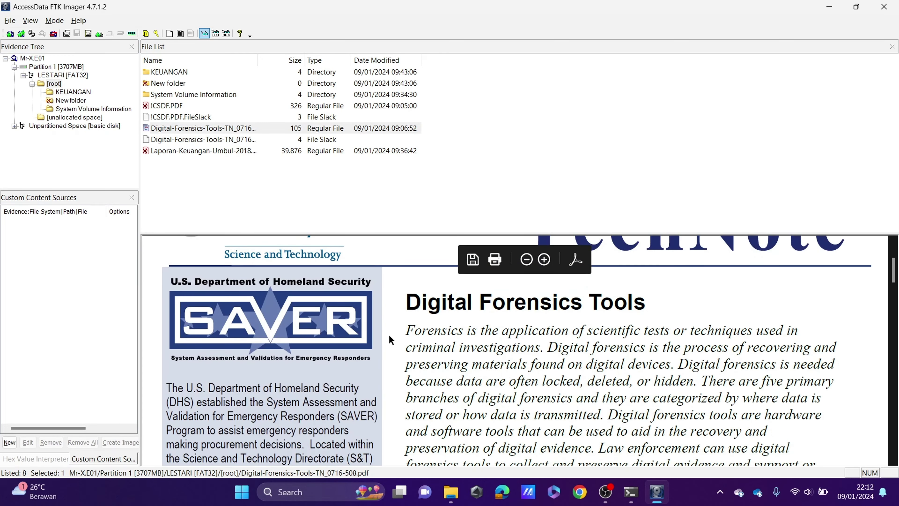
scroll(389, 334, "down", 3)
scroll(389, 334, "up", 15)
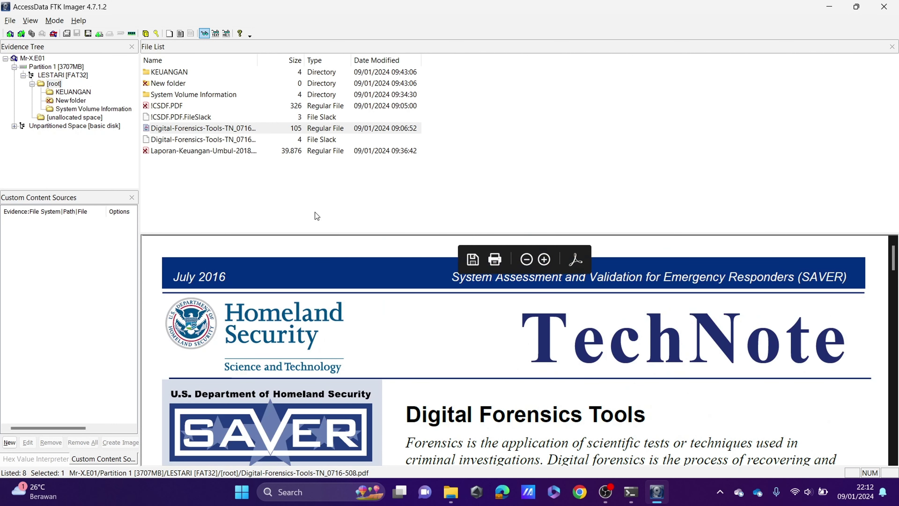
Export Digital-Forensics-Tools-TN_0716-508.pdf from the image to the HASIL AKUISISI folder.
left_click(217, 133)
right_click(217, 133)
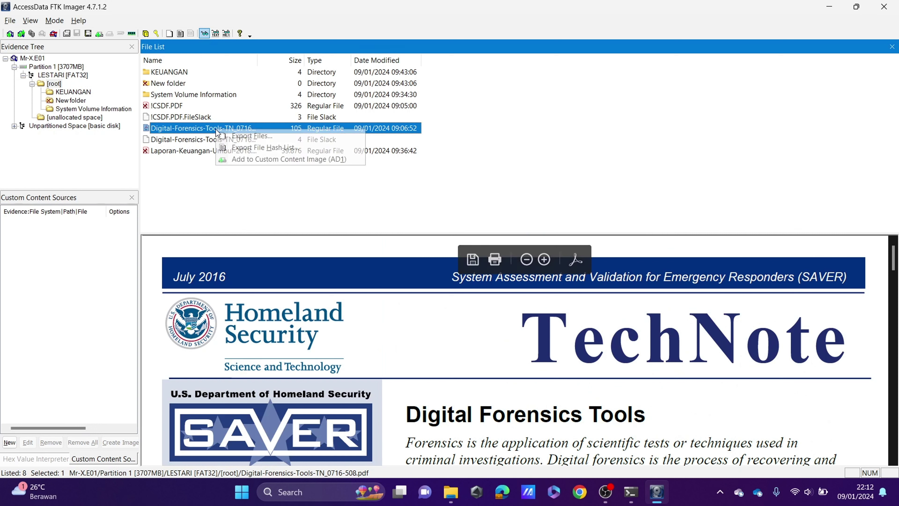
left_click(250, 136)
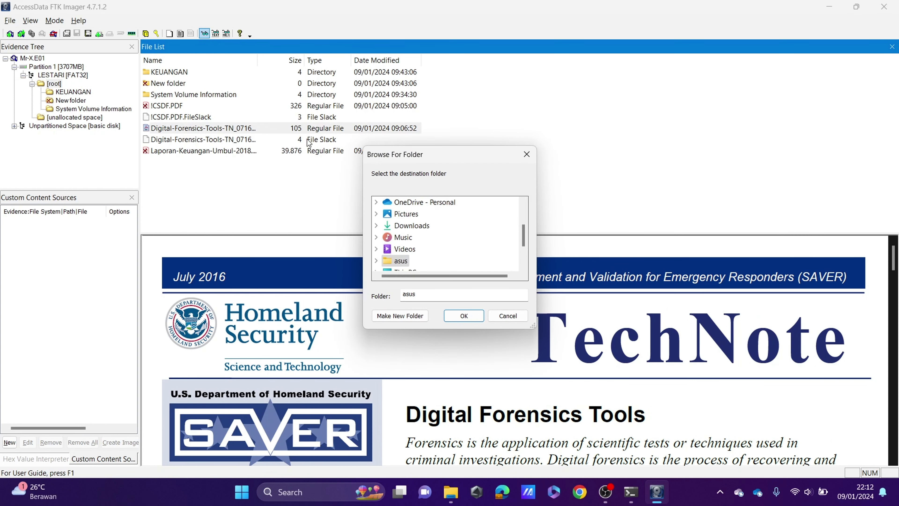
left_click(459, 250)
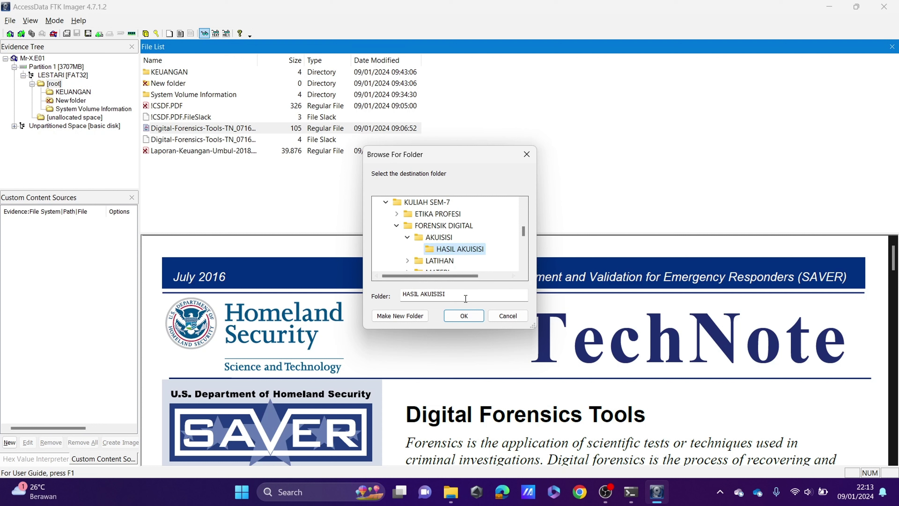
left_click(465, 316)
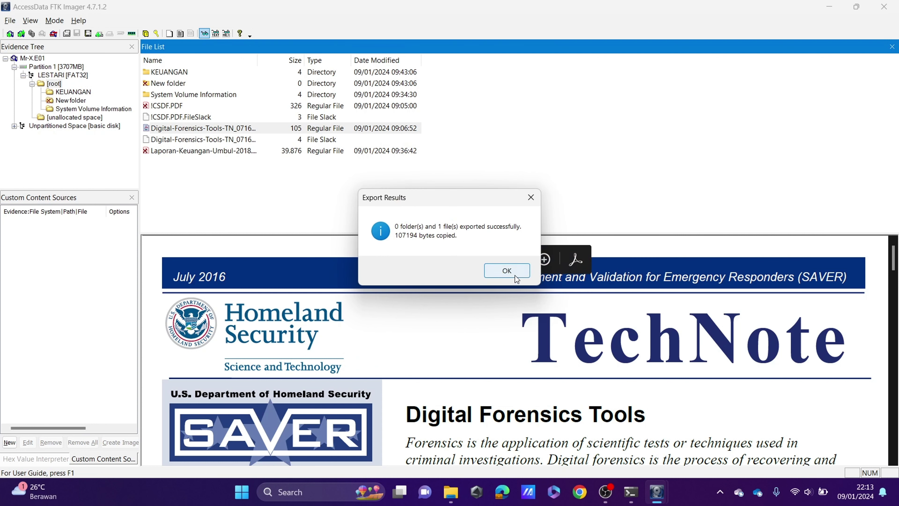
left_click(507, 271)
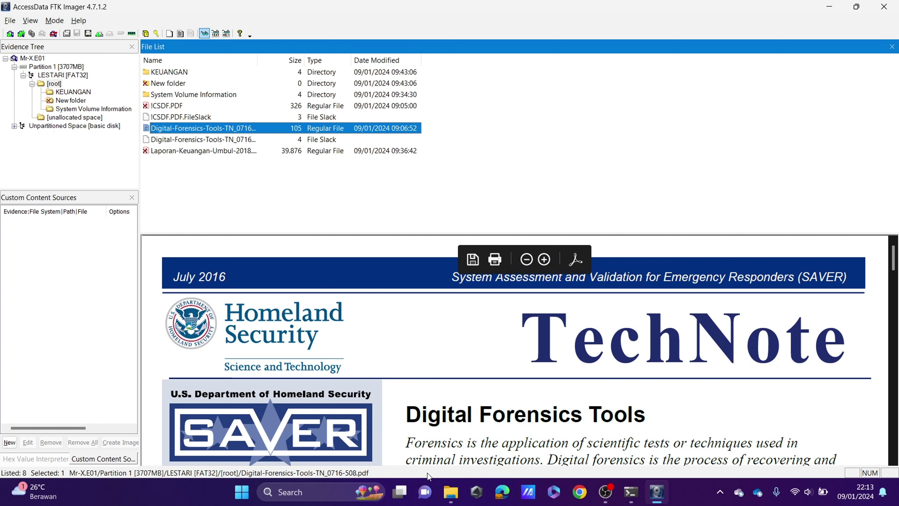
Open the exported Digital-Forensics-Tools-TN_0716-508 PDF from HASIL AKUISISI in File Explorer and look through its content.
left_click(450, 491)
left_click(275, 252)
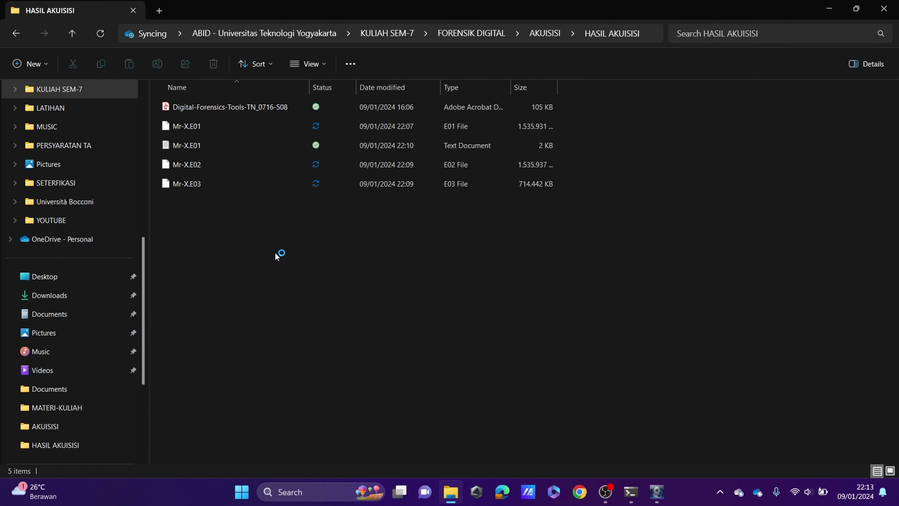
double_click(241, 109)
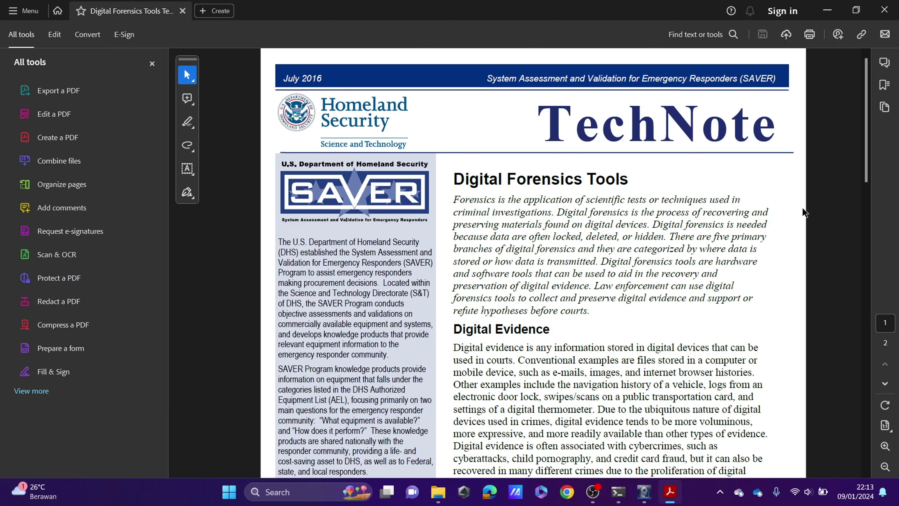
left_click_drag(864, 180, 791, 111)
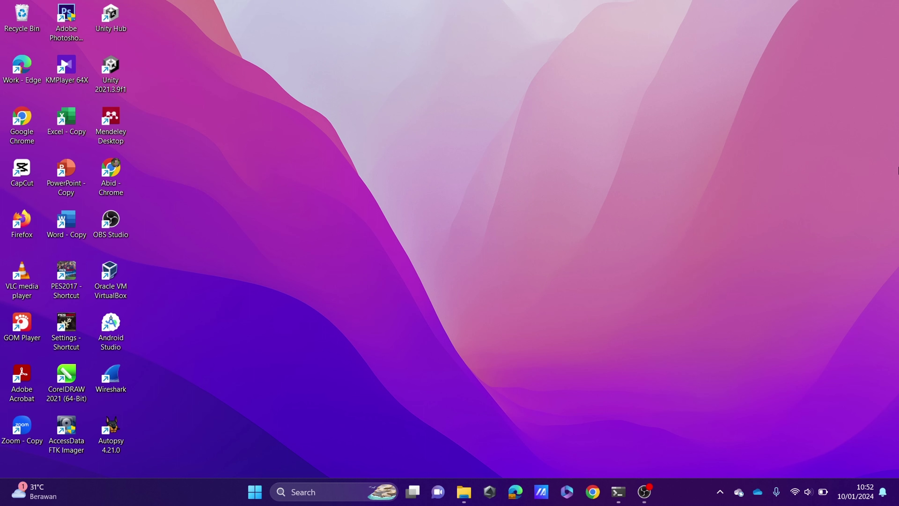
Launch Autopsy 4.21.0 from the desktop.
double_click(118, 433)
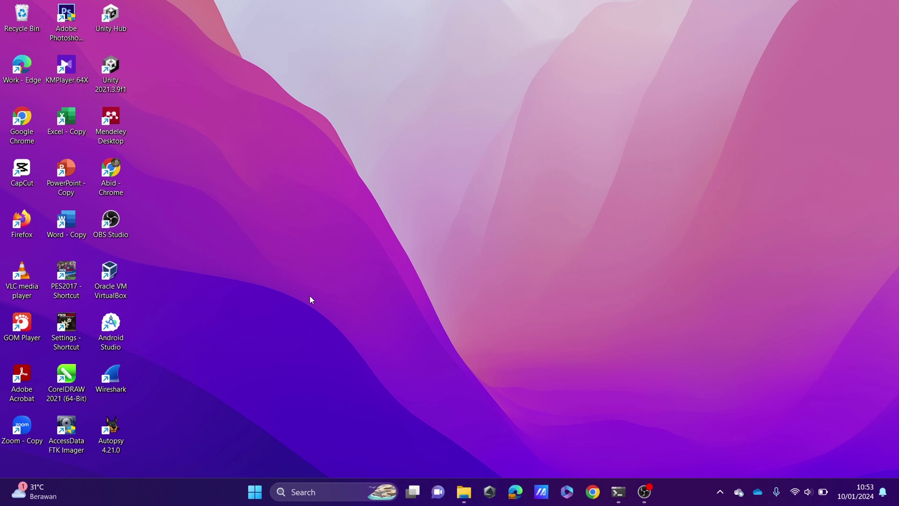